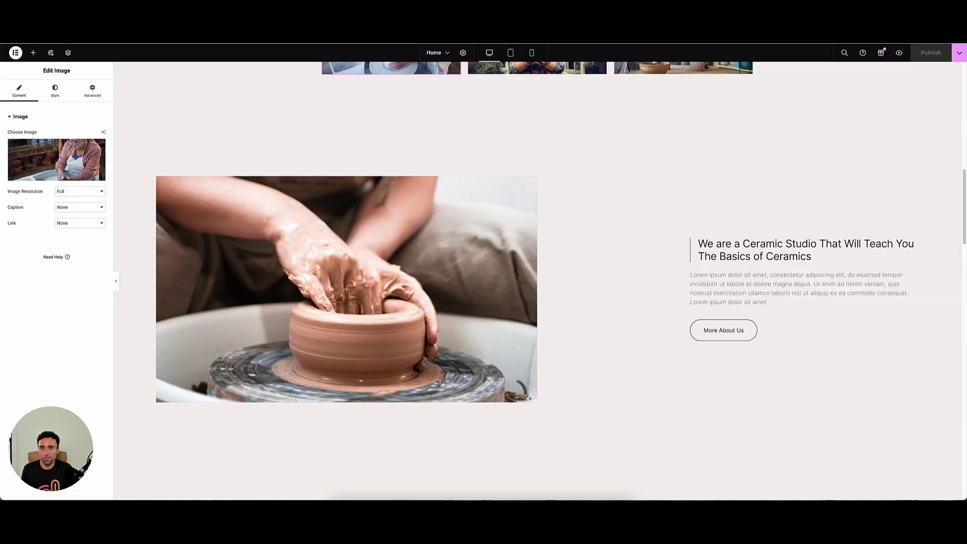
Step: Scroll the ceramics home page from the hero down to the workshops banner and back to the top
scroll(634, 326, up, 8)
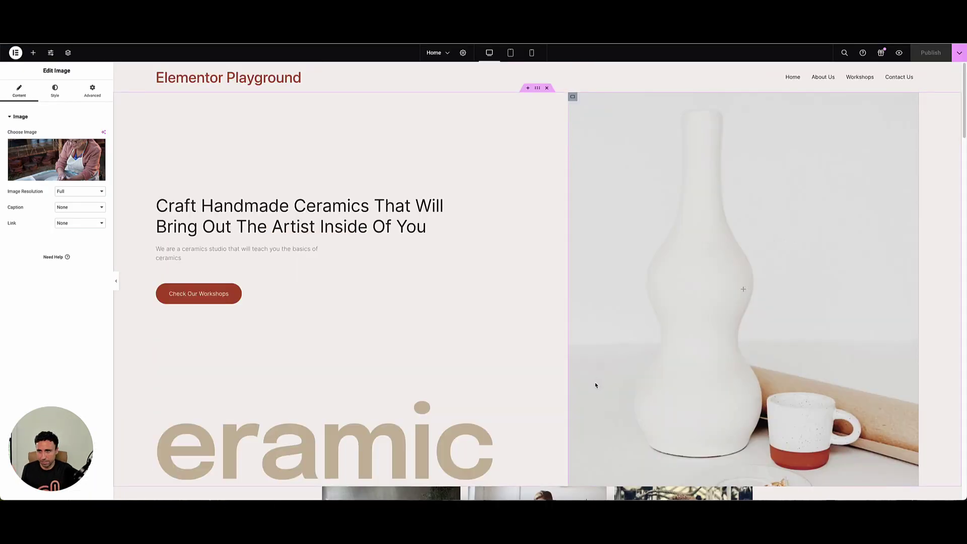
scroll(614, 377, down, 10)
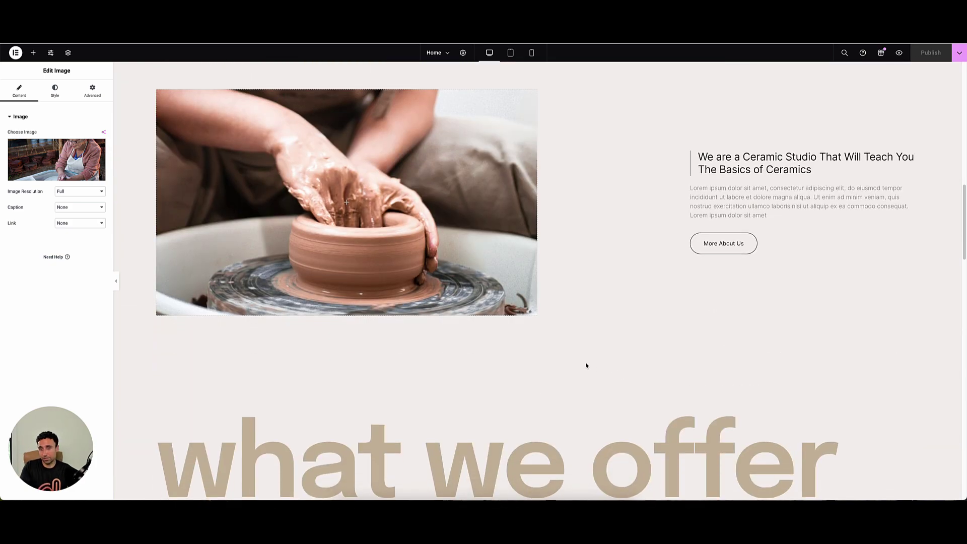
scroll(574, 354, down, 6)
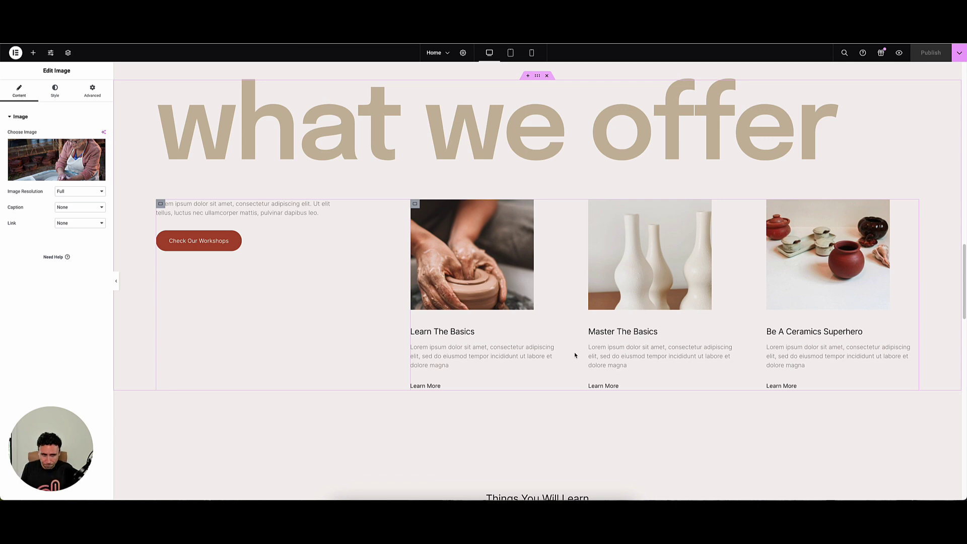
scroll(574, 354, down, 4)
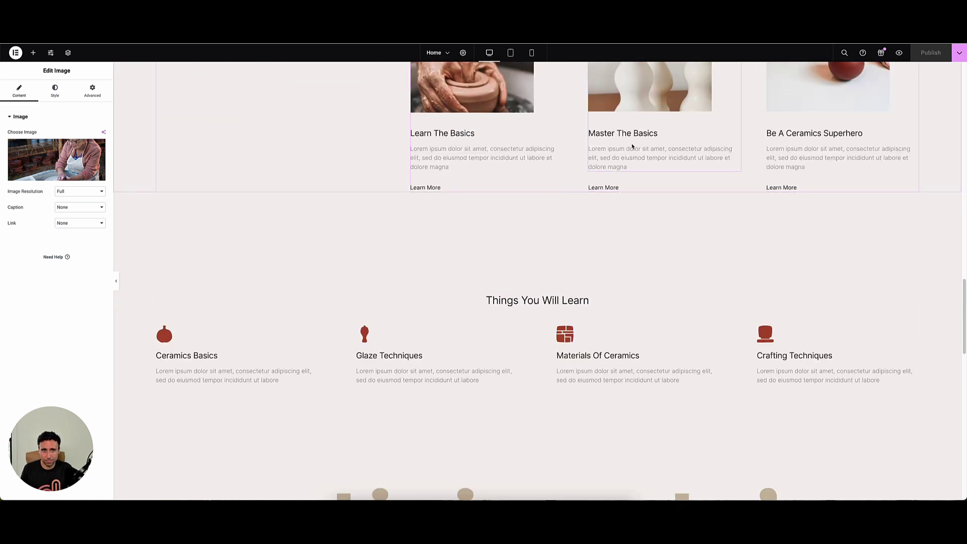
scroll(772, 200, up, 4)
scroll(565, 319, down, 6)
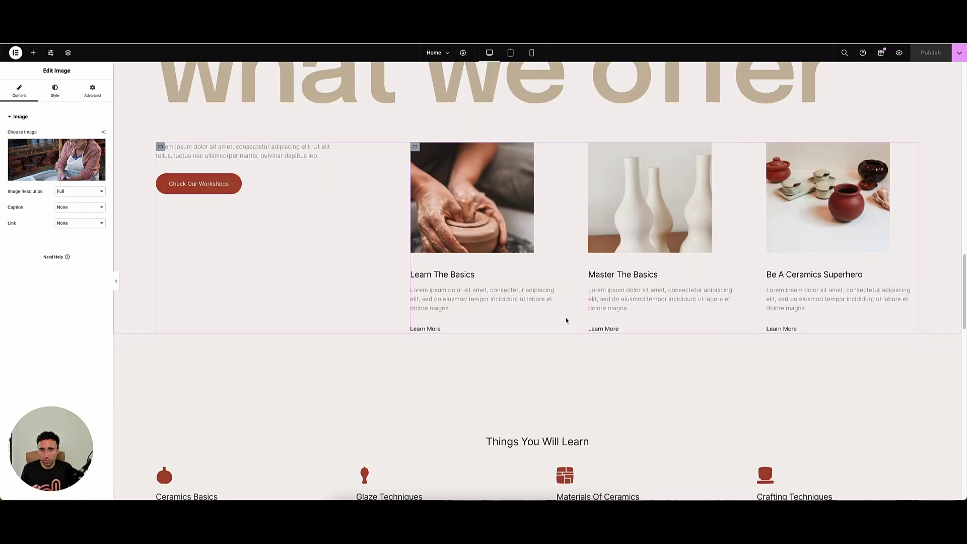
scroll(546, 361, down, 8)
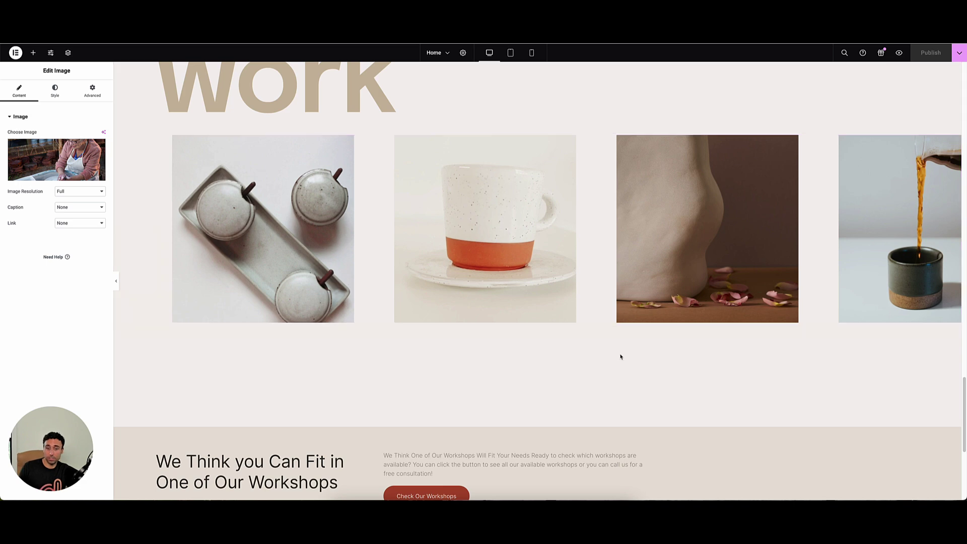
scroll(576, 364, down, 4)
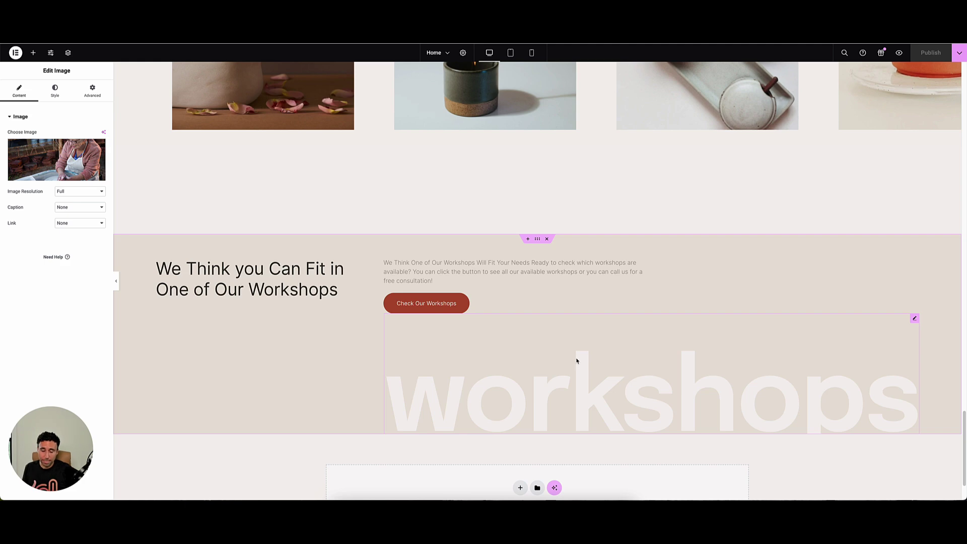
scroll(578, 362, down, 1)
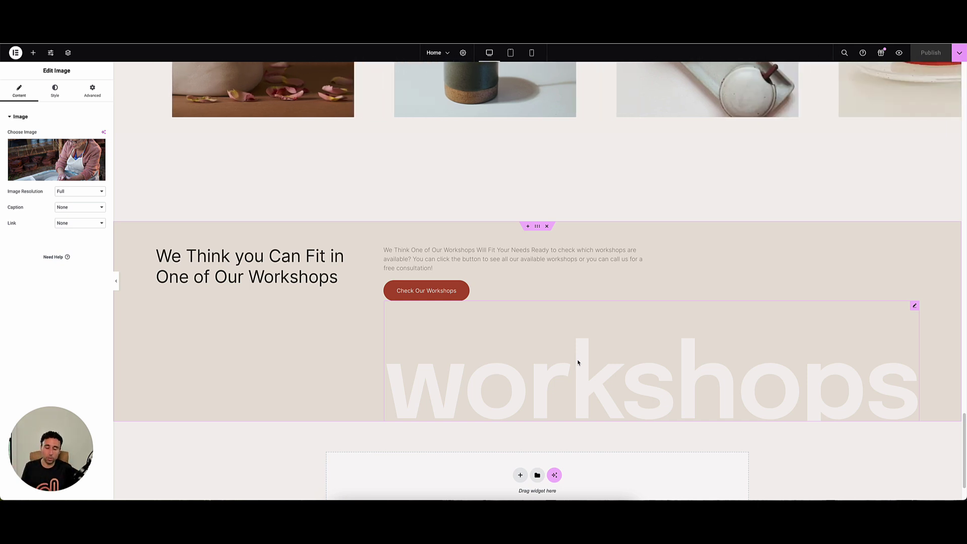
scroll(577, 361, up, 20)
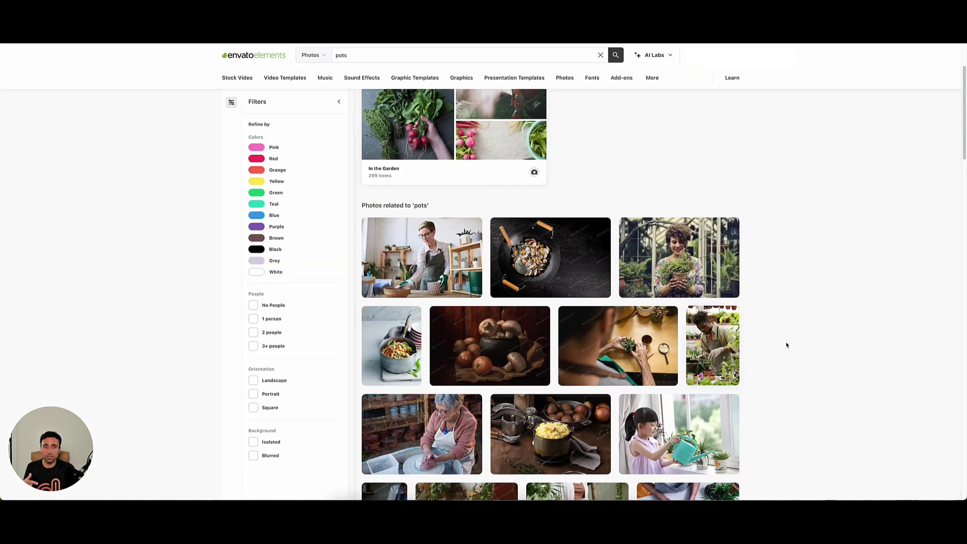
scroll(837, 382, up, 2)
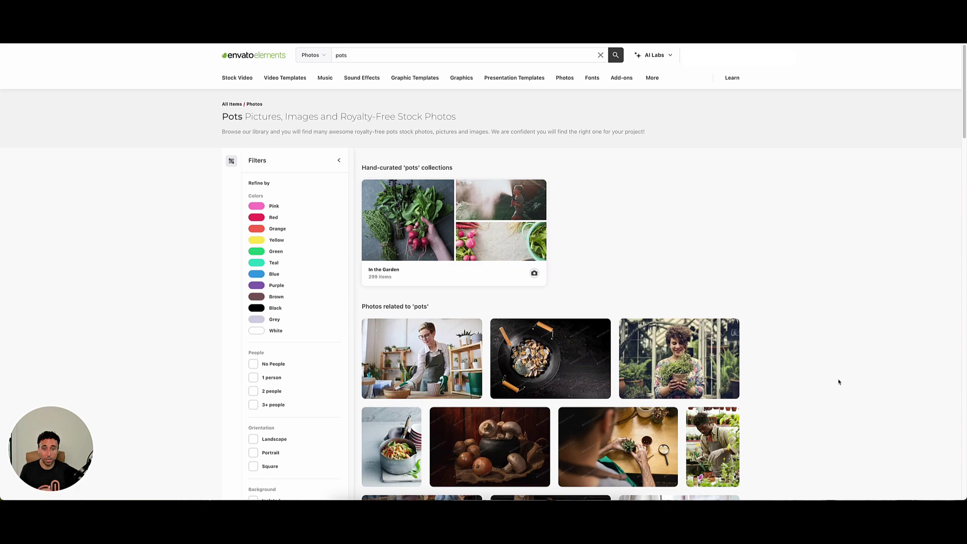
Step: Open the 'Young Woman Potting Houseplants' result and highlight its 6720 × 4480 px dimensions
scroll(840, 382, down, 2)
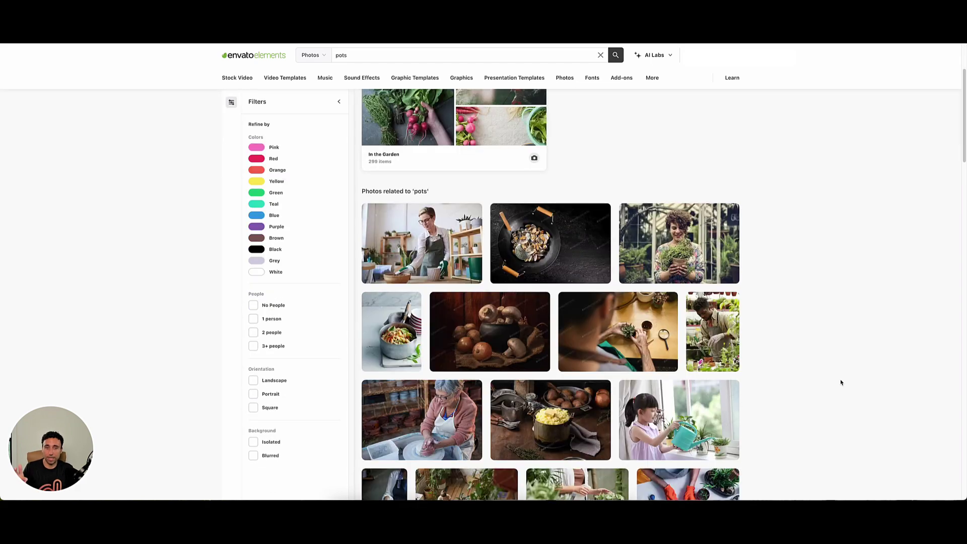
scroll(840, 382, down, 2)
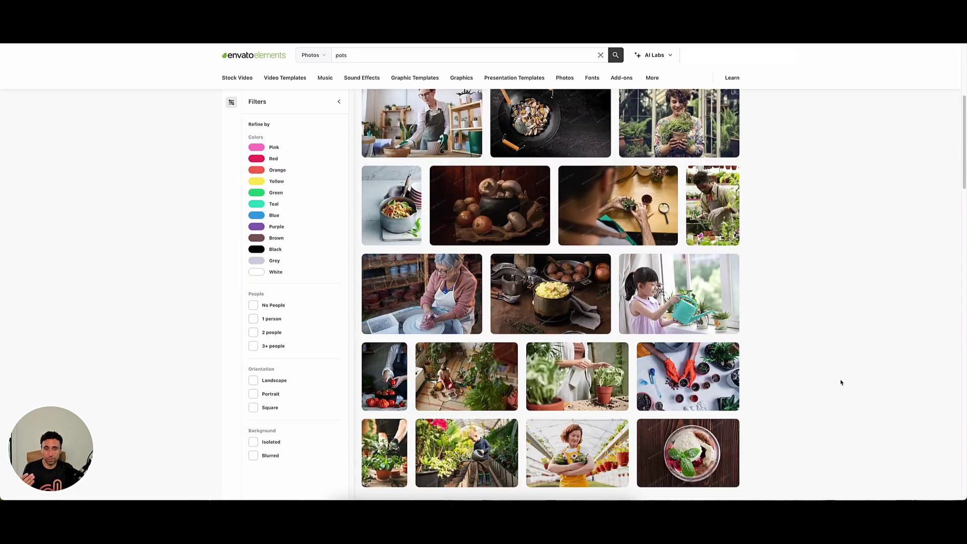
scroll(783, 383, up, 4)
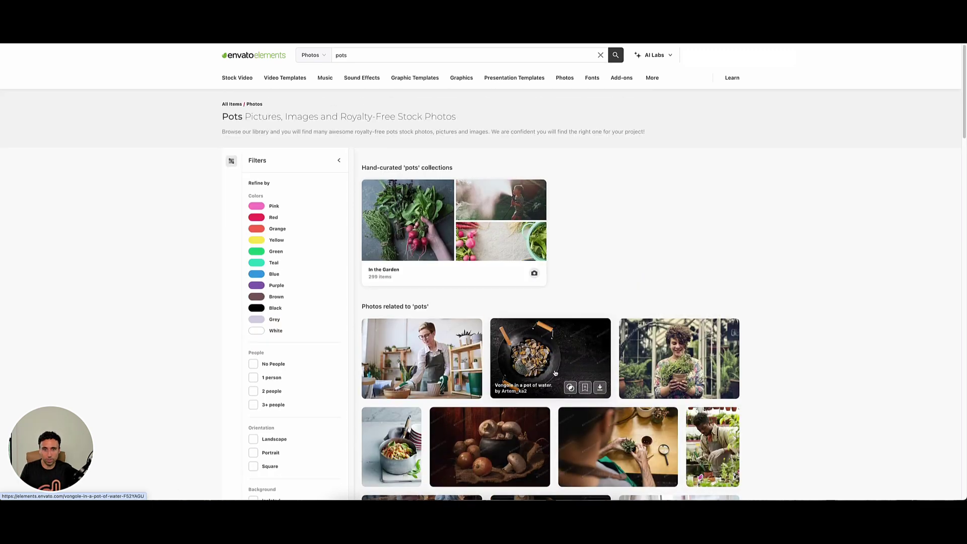
click(411, 352)
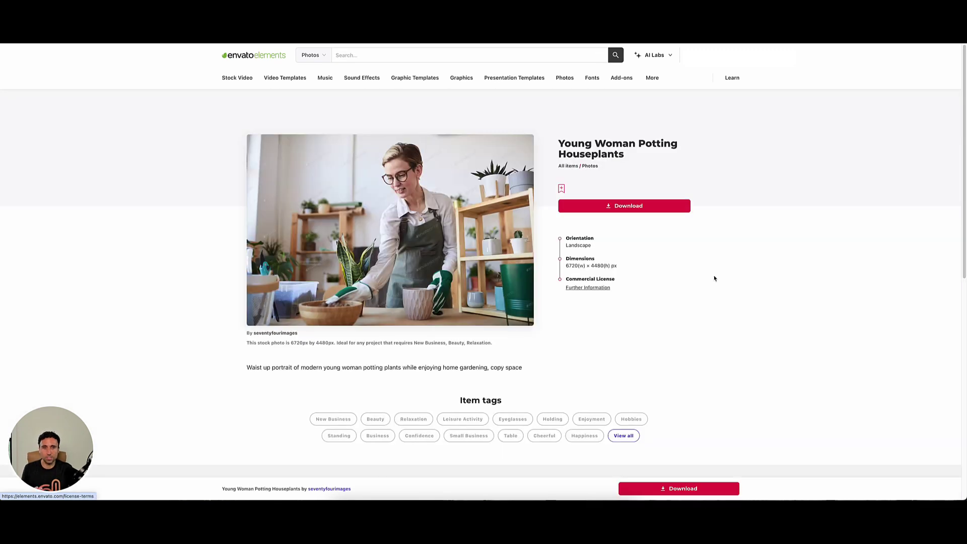
drag(565, 266, 619, 270)
click(648, 268)
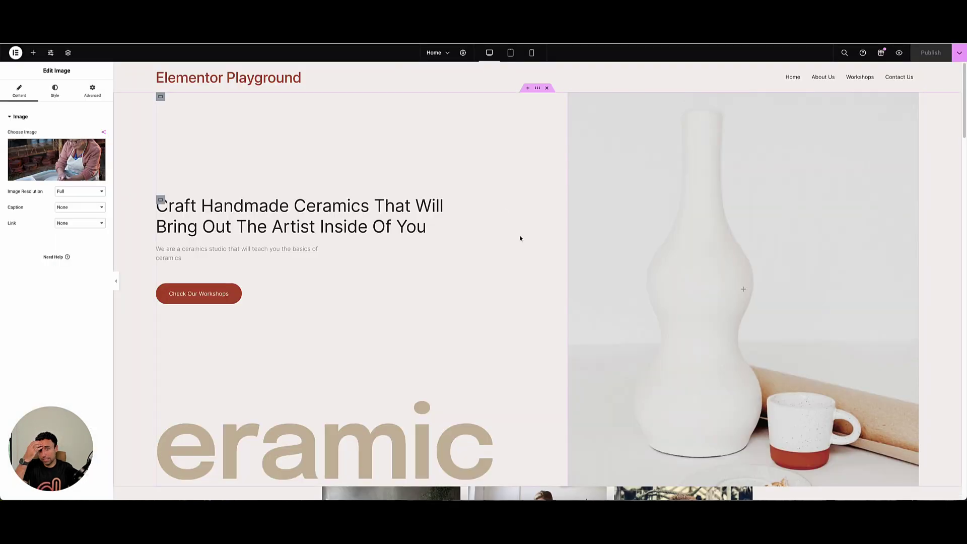
Step: Scroll the Elementor canvas down to the six-photo pottery and plant grid
scroll(526, 307, down, 5)
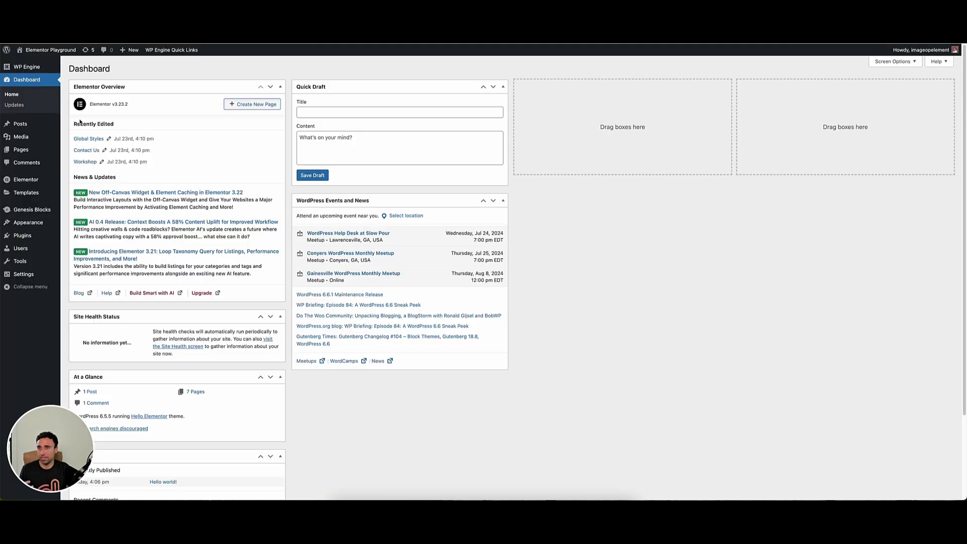
Step: Open the Media Library, dismiss the list-view tip, and scroll through the 160 unoptimized images
mouse_move(20, 137)
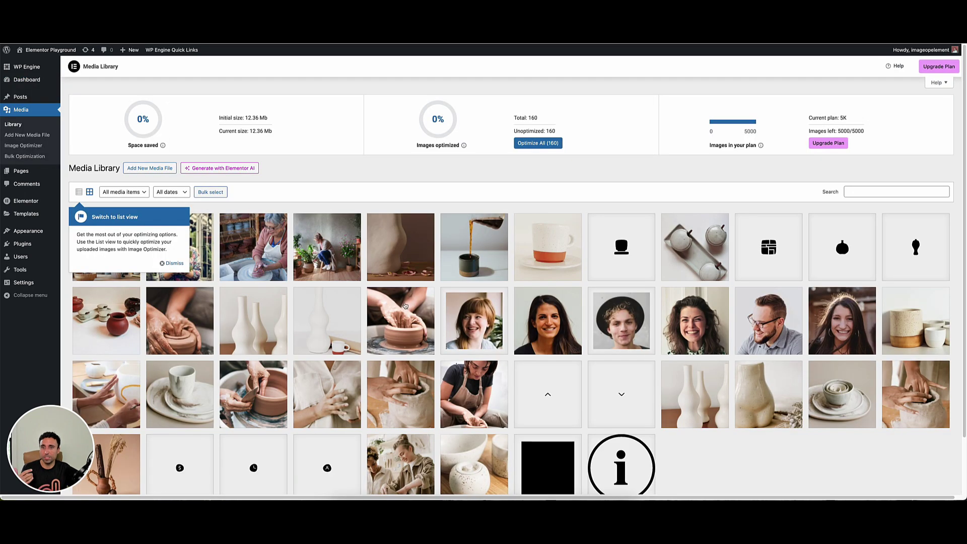
click(174, 263)
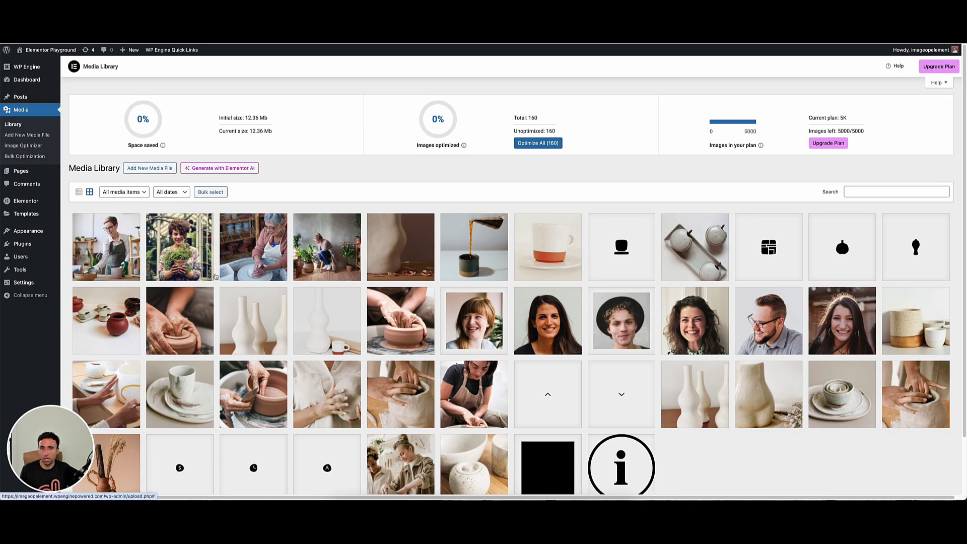
scroll(354, 347, down, 1)
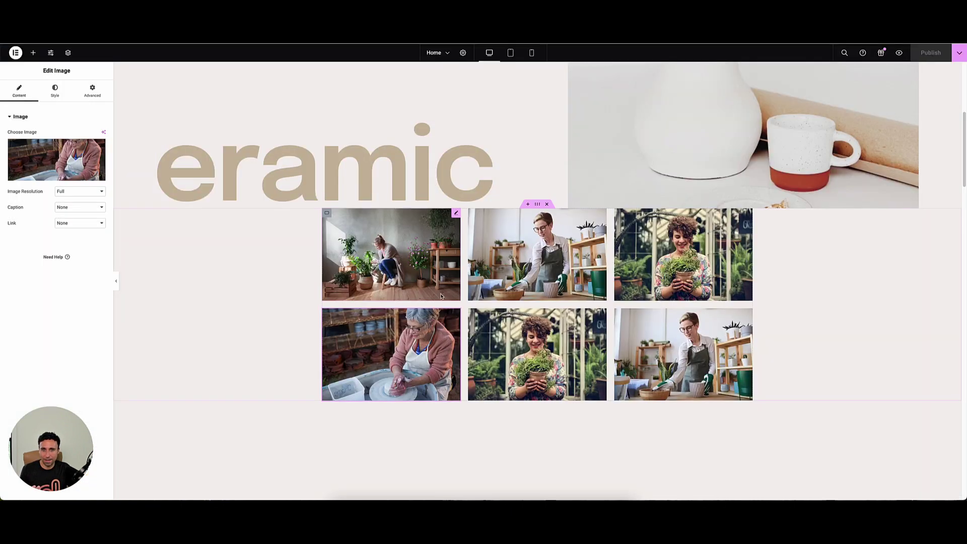
scroll(381, 200, down, 1)
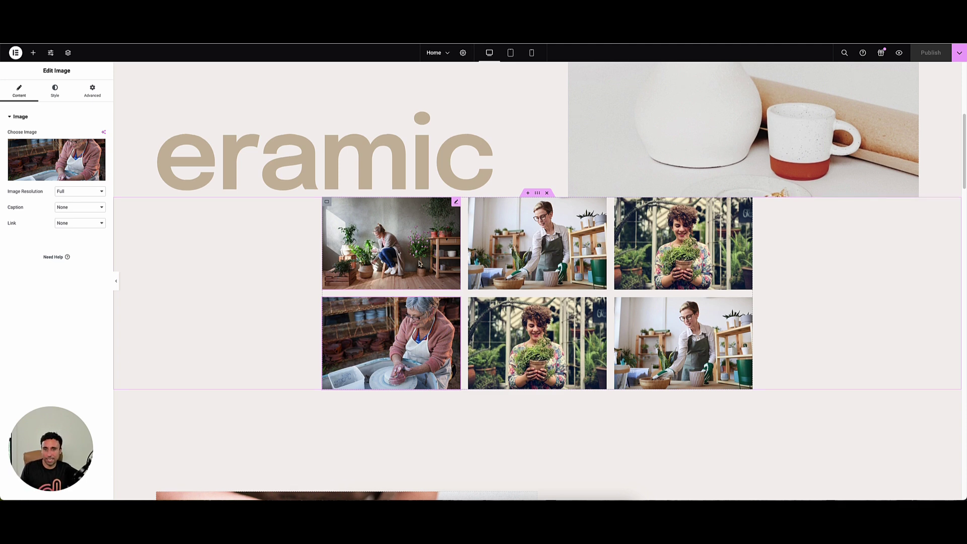
scroll(413, 264, up, 1)
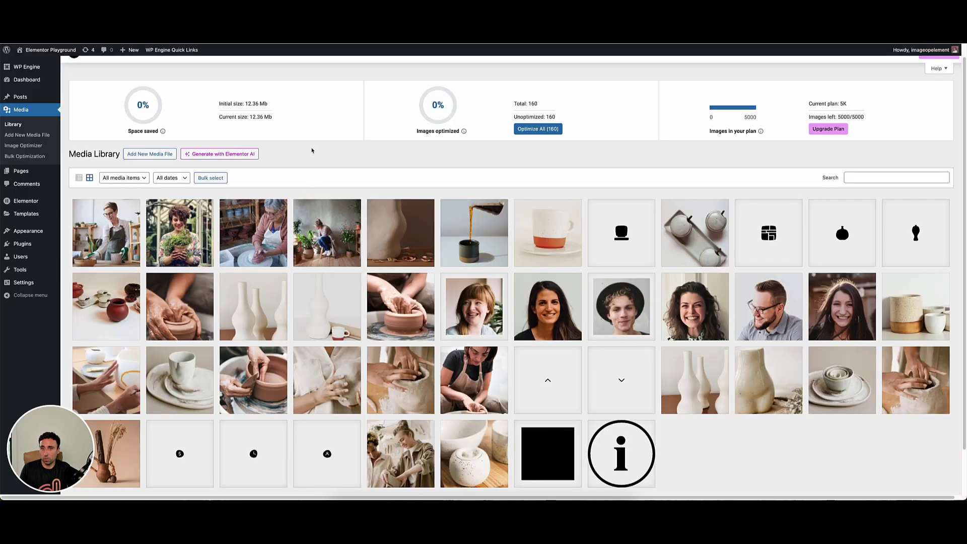
click(115, 231)
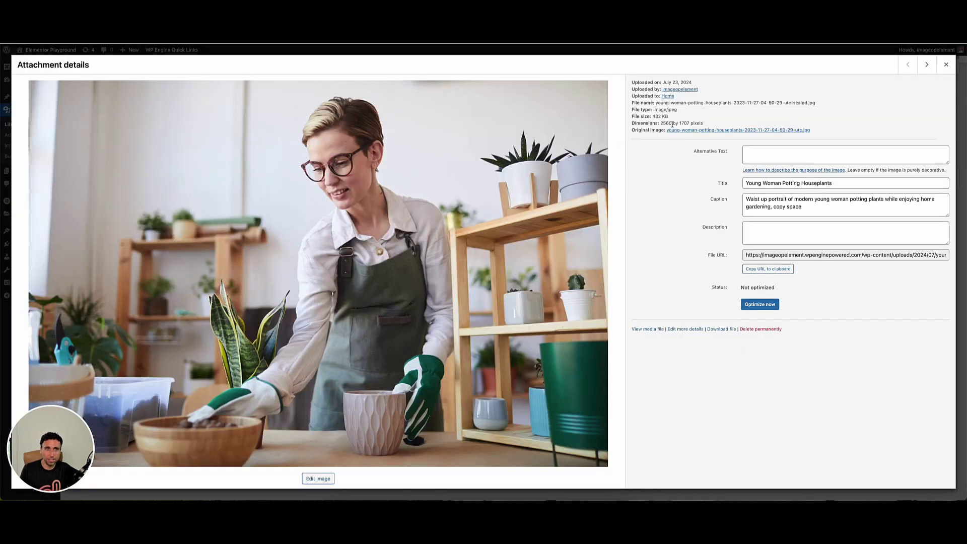
mouse_move(660, 124)
mouse_down()
mouse_move(679, 127)
mouse_move(635, 131)
mouse_move(647, 130)
mouse_up()
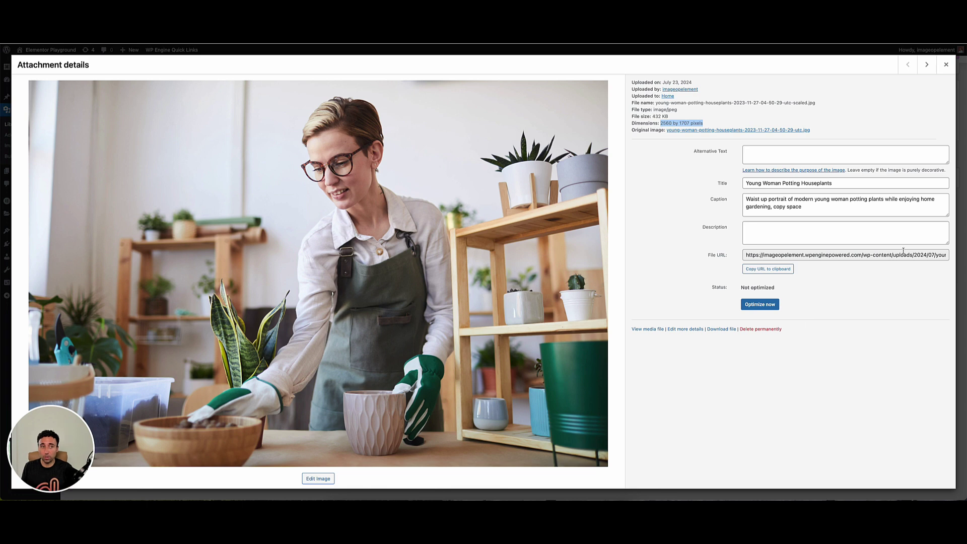
click(946, 65)
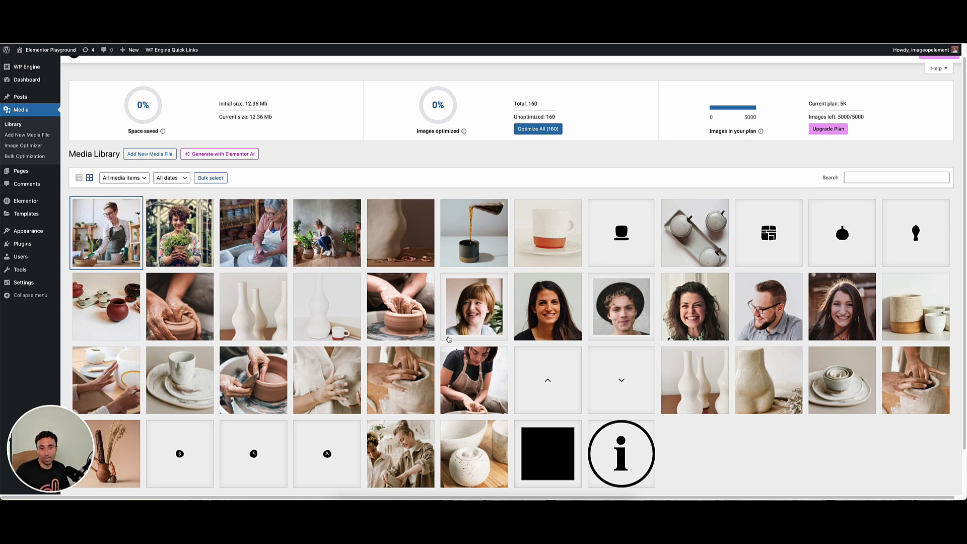
Step: Scroll up the Image Optimizer page to its Lossy compression and 1920-pixel resizing options
scroll(276, 327, up, 1)
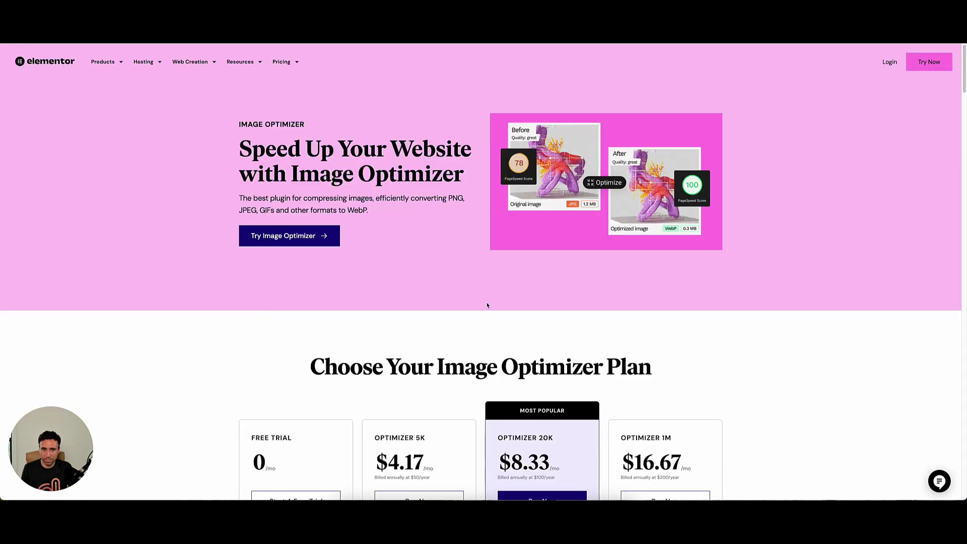
Step: Scroll through the Image Optimizer plan cards, Free Trial to Optimizer 1M, and the stats band
scroll(488, 310, down, 2)
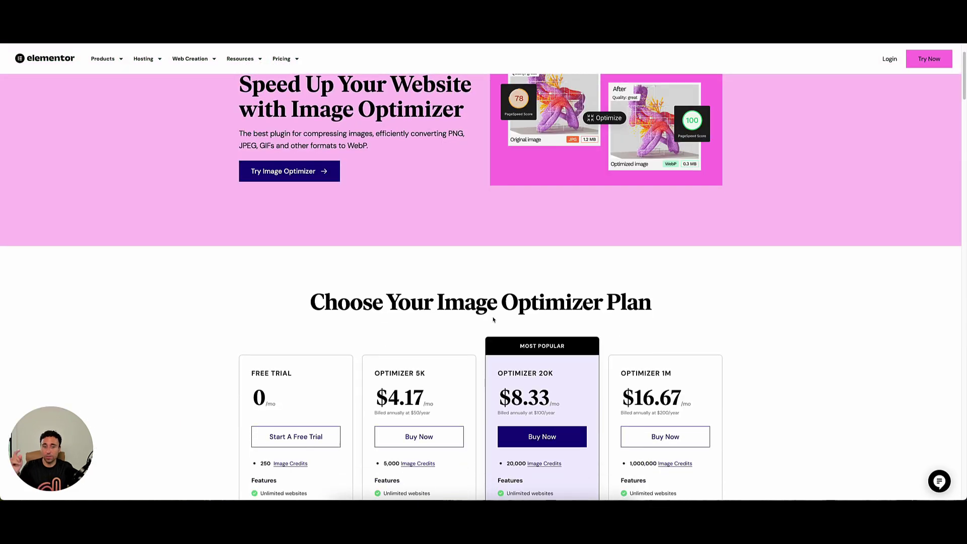
scroll(493, 319, down, 3)
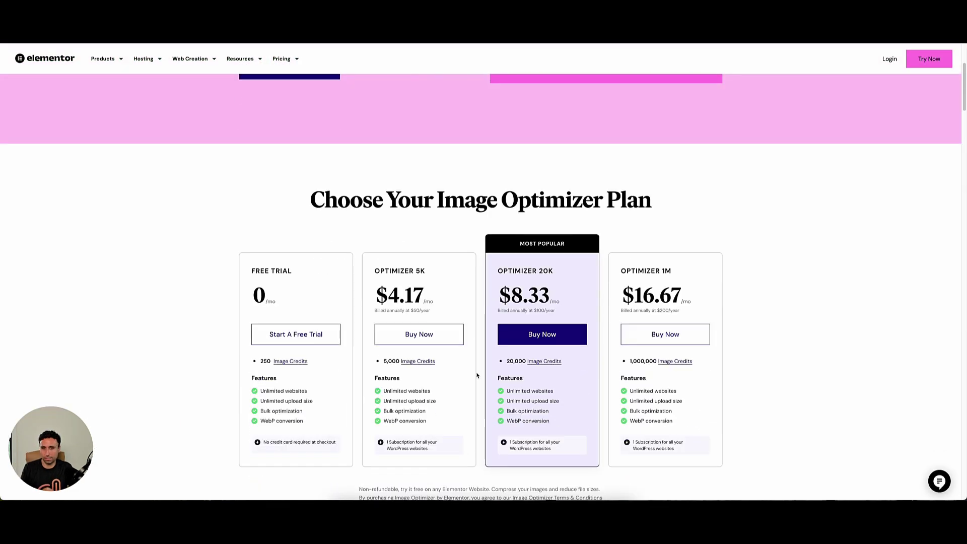
scroll(477, 376, up, 2)
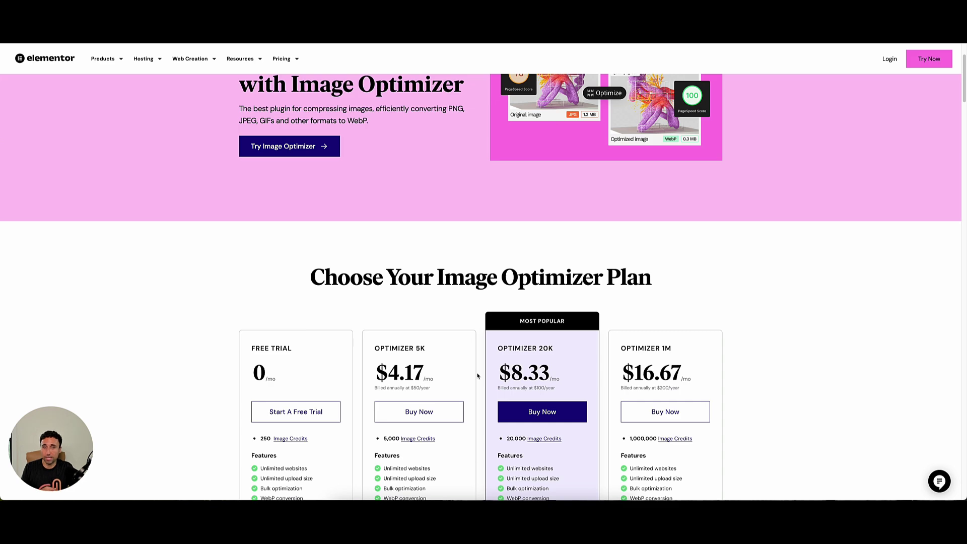
scroll(478, 375, up, 2)
scroll(479, 375, down, 6)
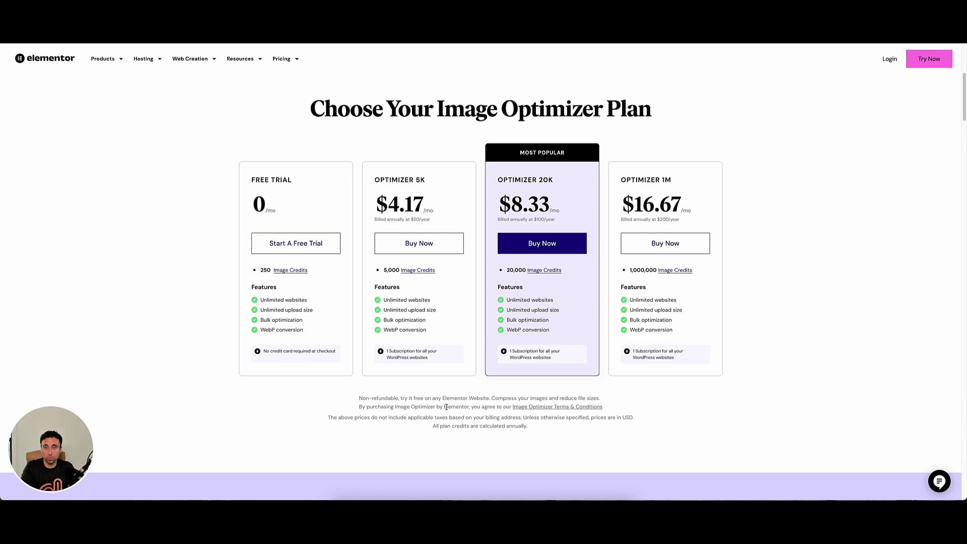
scroll(446, 406, down, 3)
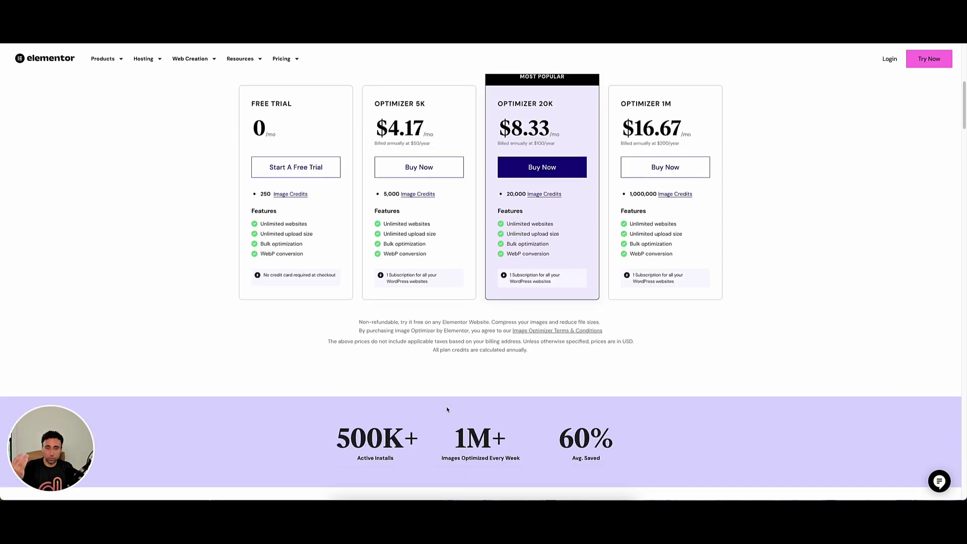
scroll(446, 410, up, 6)
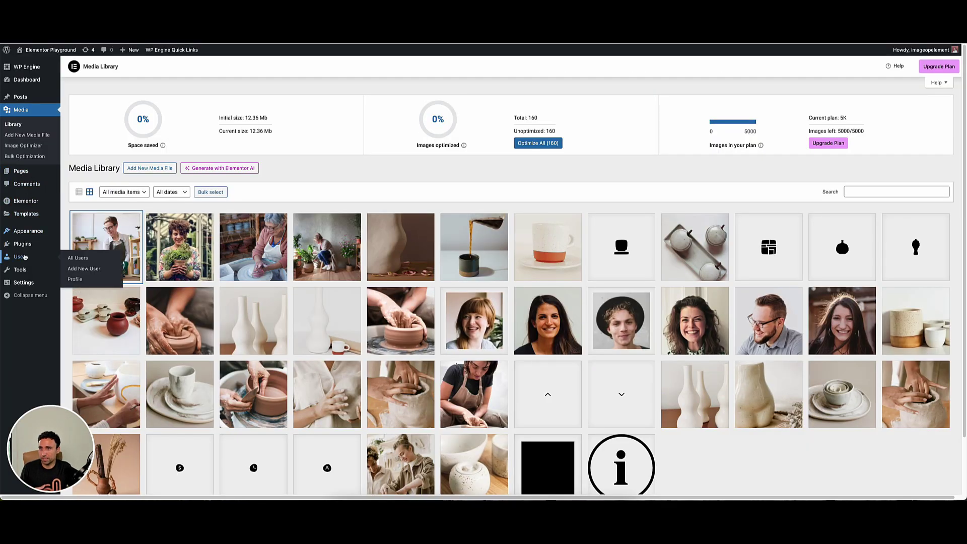
Step: Open Installed Plugins and highlight the Image Optimizer by Elementor plugin title
mouse_move(23, 244)
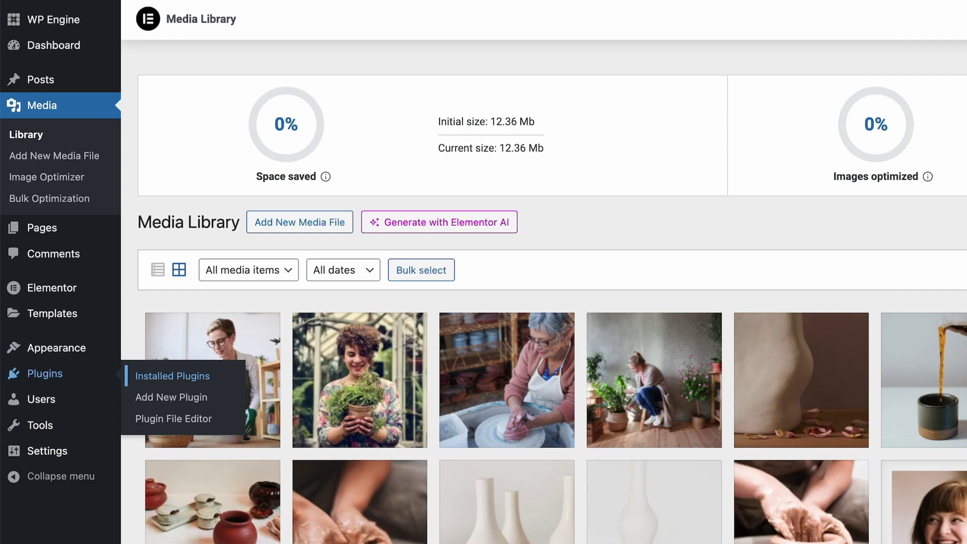
click(173, 376)
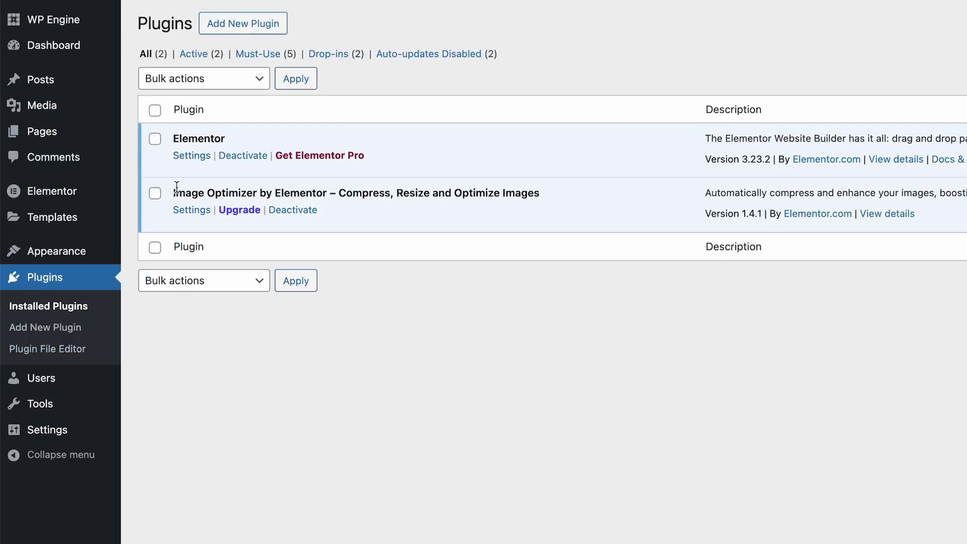
drag(173, 192, 372, 192)
click(375, 192)
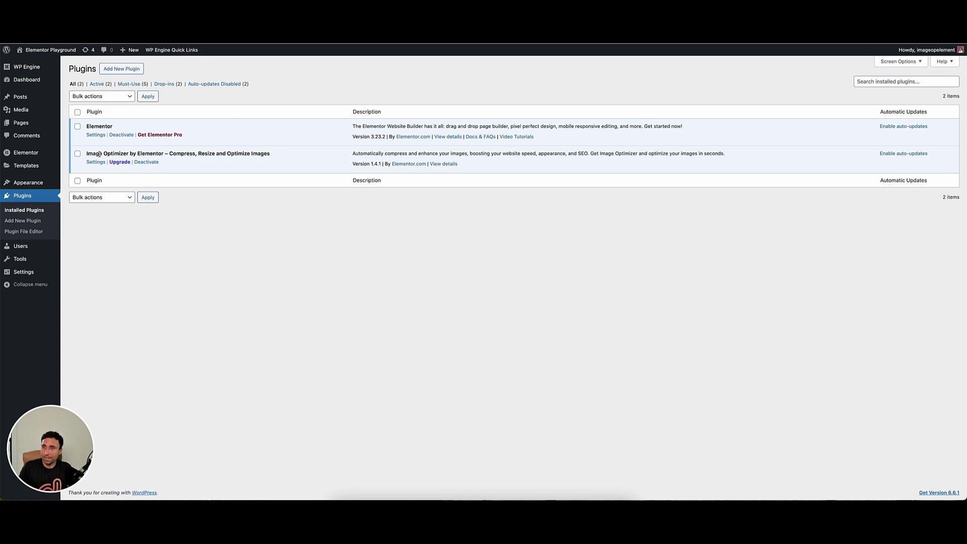
drag(99, 154, 189, 160)
click(200, 155)
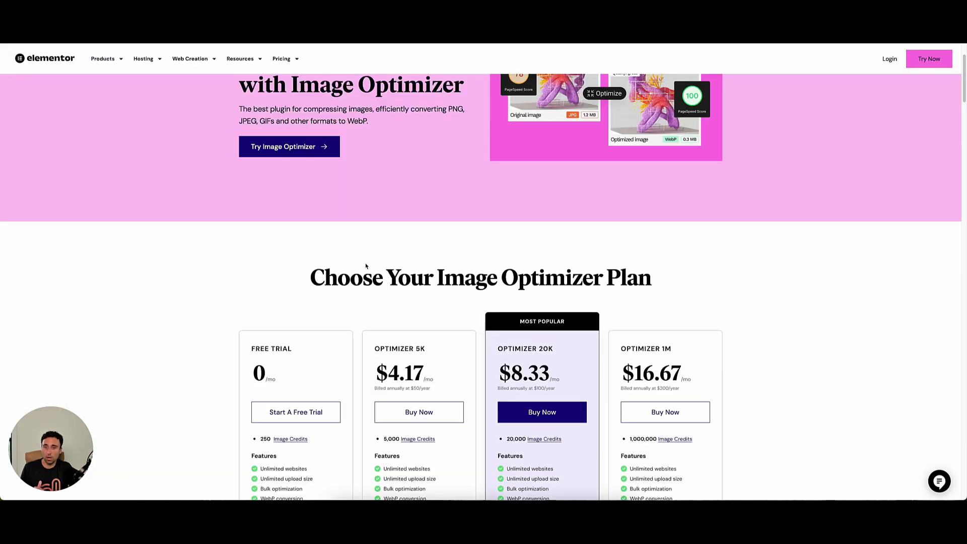
Step: Scroll down to the Image Optimizer plan cards with monthly prices, image credits and footnotes
scroll(365, 268, down, 3)
scroll(347, 290, down, 2)
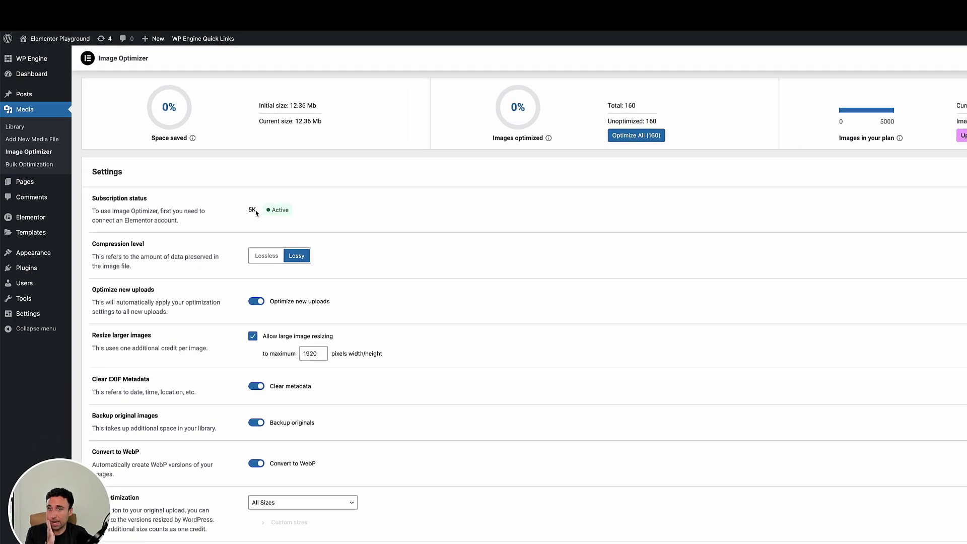
double_click(213, 194)
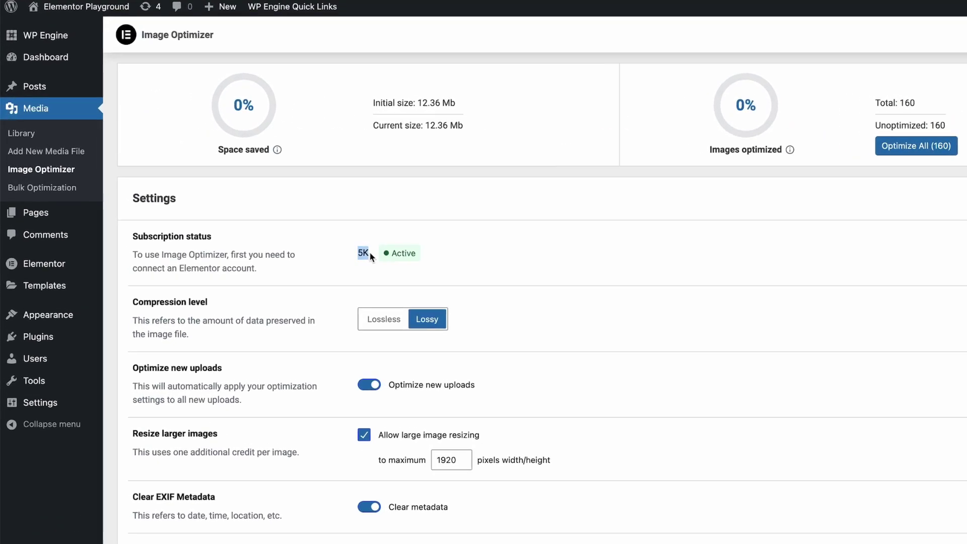
click(626, 315)
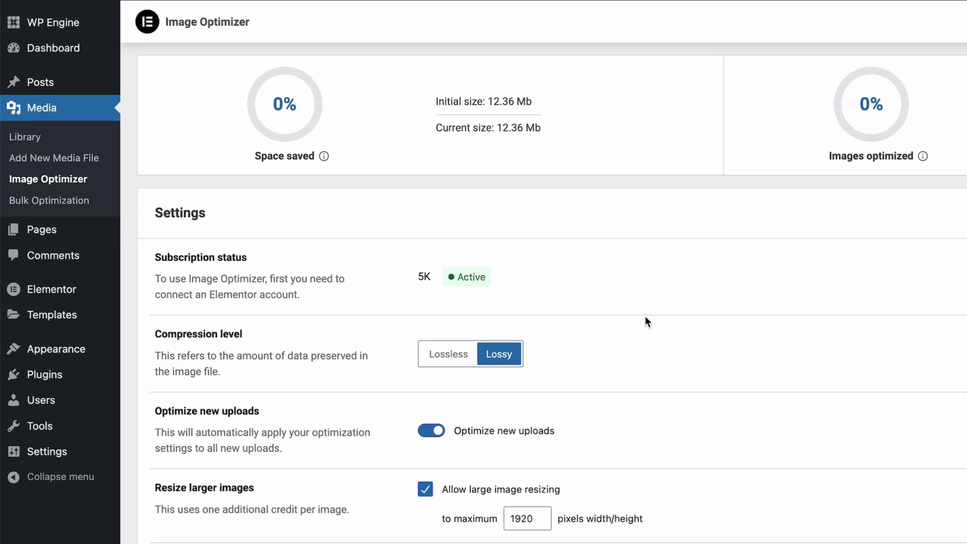
scroll(348, 354, down, 1)
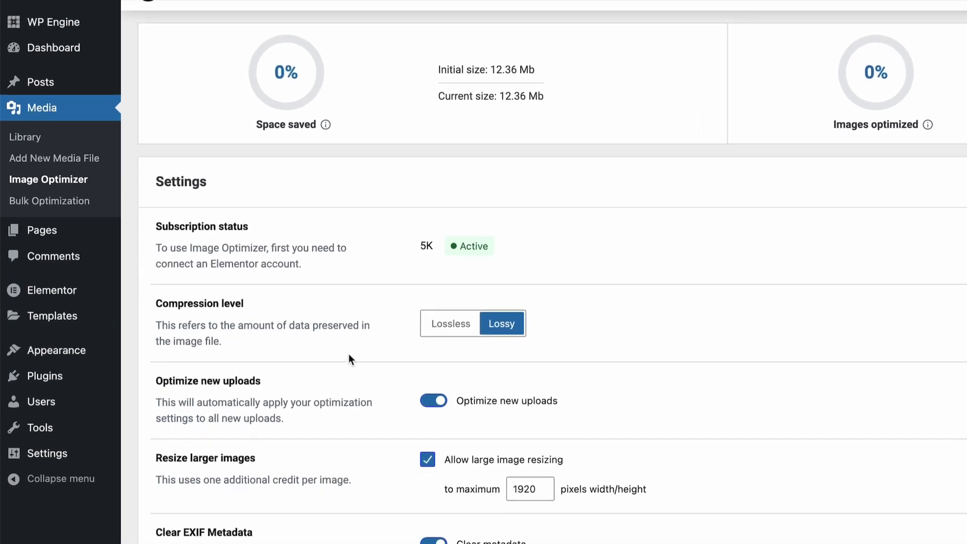
double_click(211, 341)
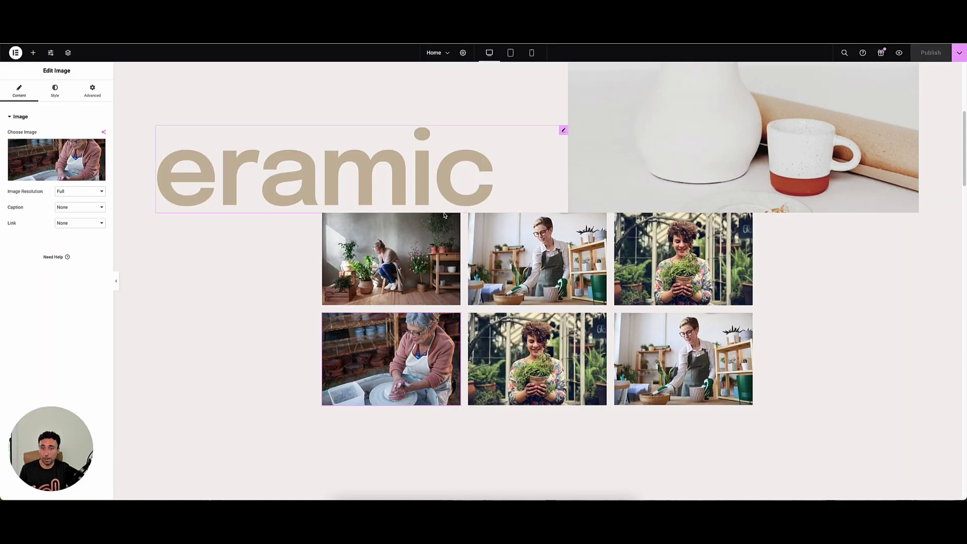
scroll(395, 259, down, 1)
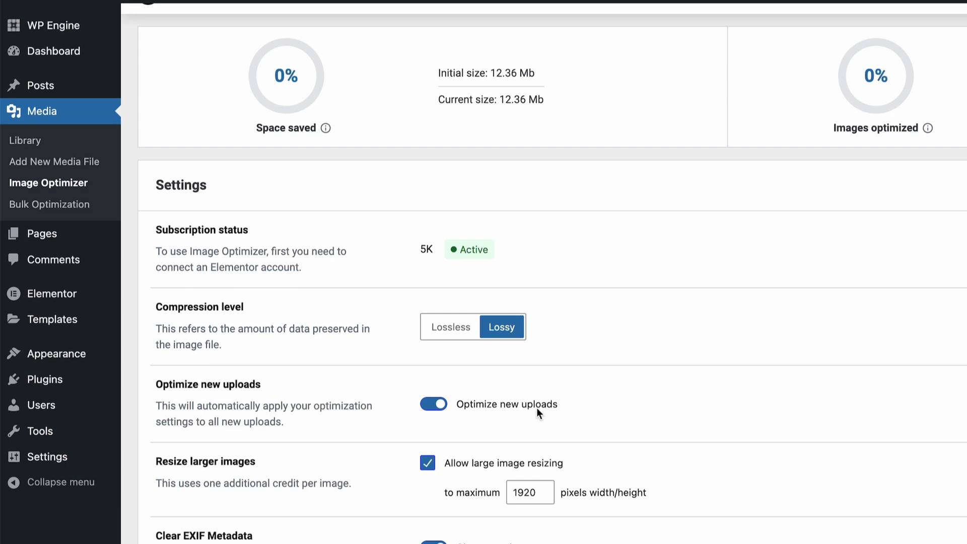
scroll(539, 407, down, 1)
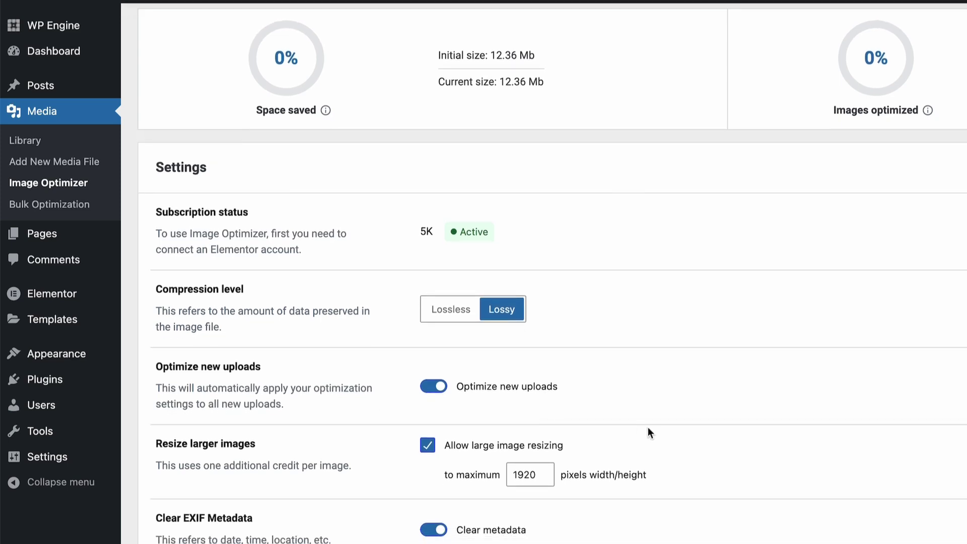